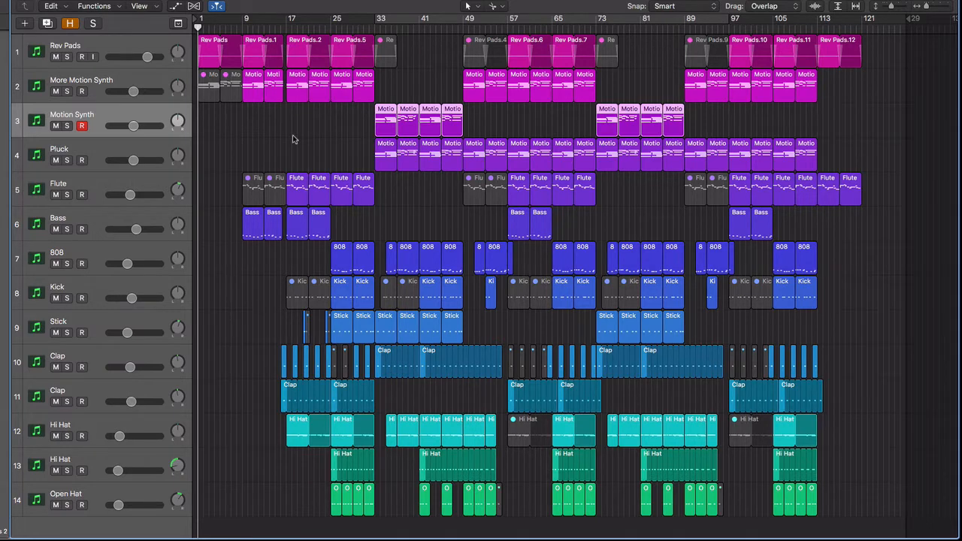
Select the Rev Pads track, enlarge it around its opening regions and solo it
{"action": "key", "text": "Up"}
{"action": "key", "text": "Up"}
{"action": "key", "text": "z"}
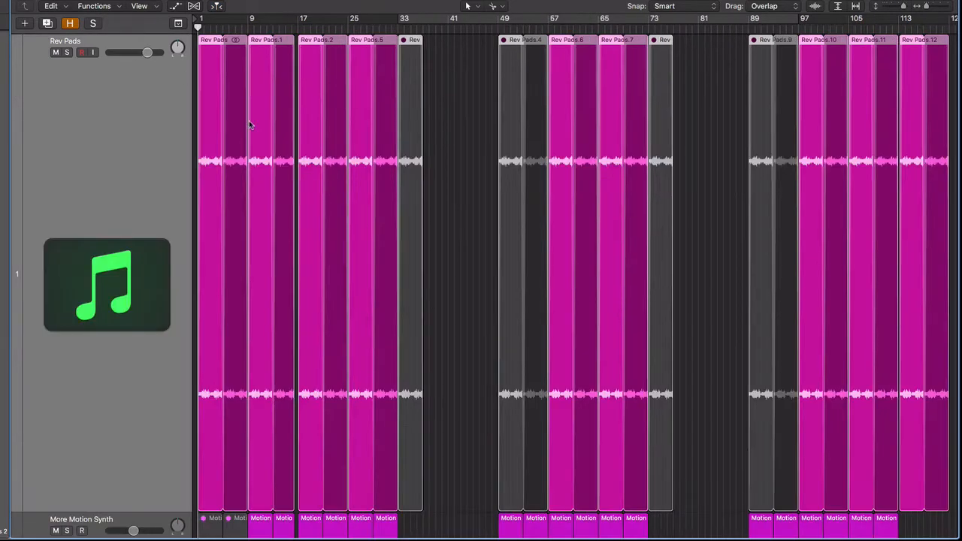
{"action": "scroll", "coordinate": [346, 124], "scroll_direction": "up", "scroll_amount": 10}
{"action": "scroll", "coordinate": [347, 124], "scroll_direction": "down", "scroll_amount": 1}
{"action": "scroll", "coordinate": [347, 128], "scroll_direction": "down", "scroll_amount": 1}
{"action": "left_click", "coordinate": [66, 52]}
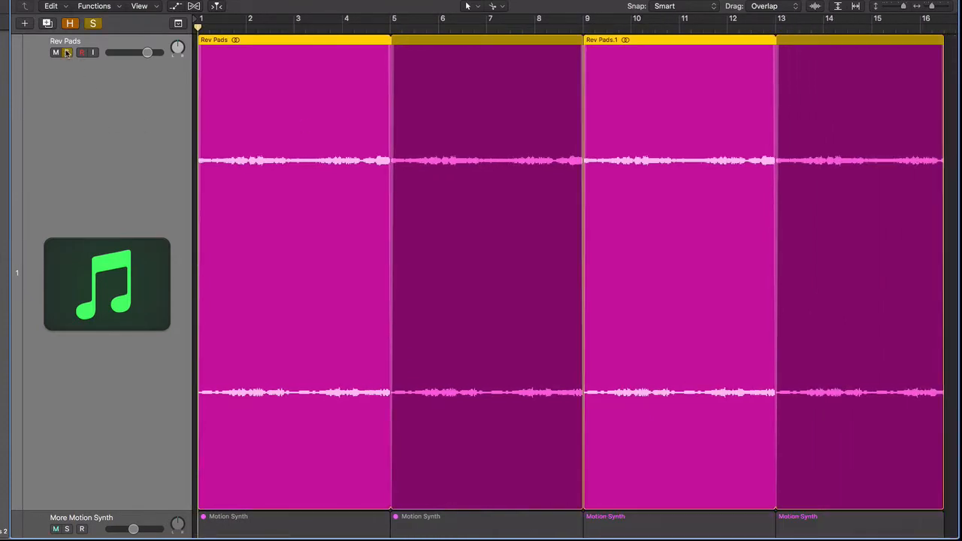
Set the cycle range from bar 1 to bar 9 and play back the soloed Rev Pads
{"action": "scroll", "coordinate": [261, 145], "scroll_direction": "down", "scroll_amount": 3}
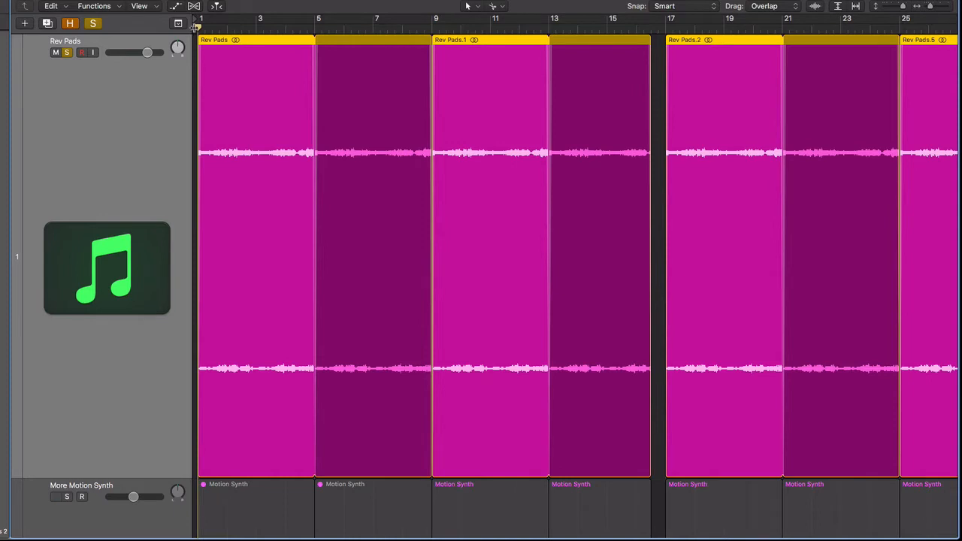
{"action": "left_click_drag", "start_coordinate": [200, 22], "coordinate": [431, 46]}
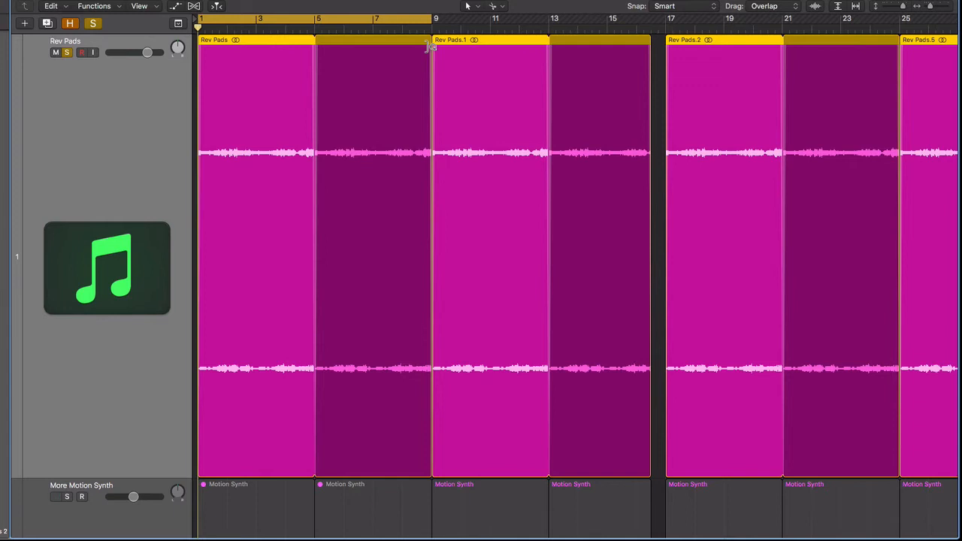
{"action": "key", "text": "space"}
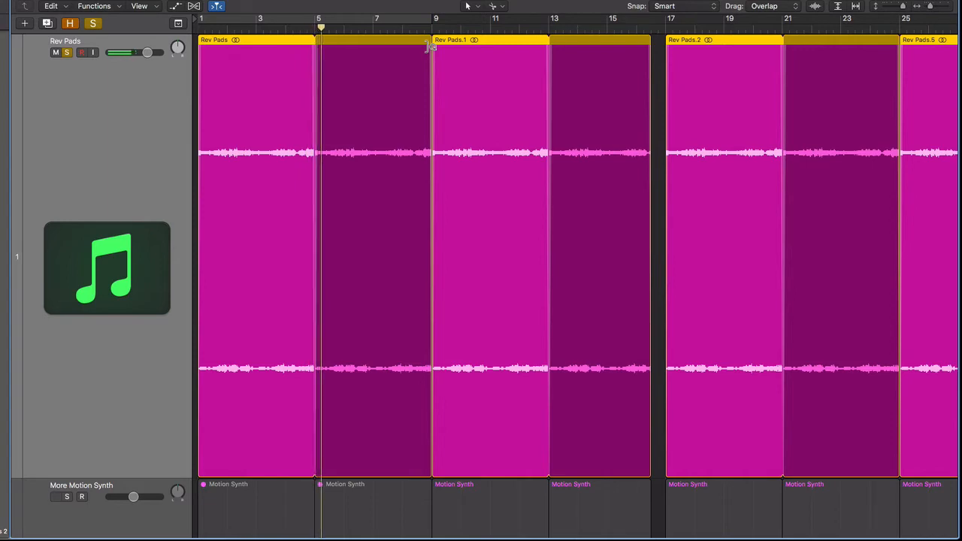
{"action": "key", "text": "space"}
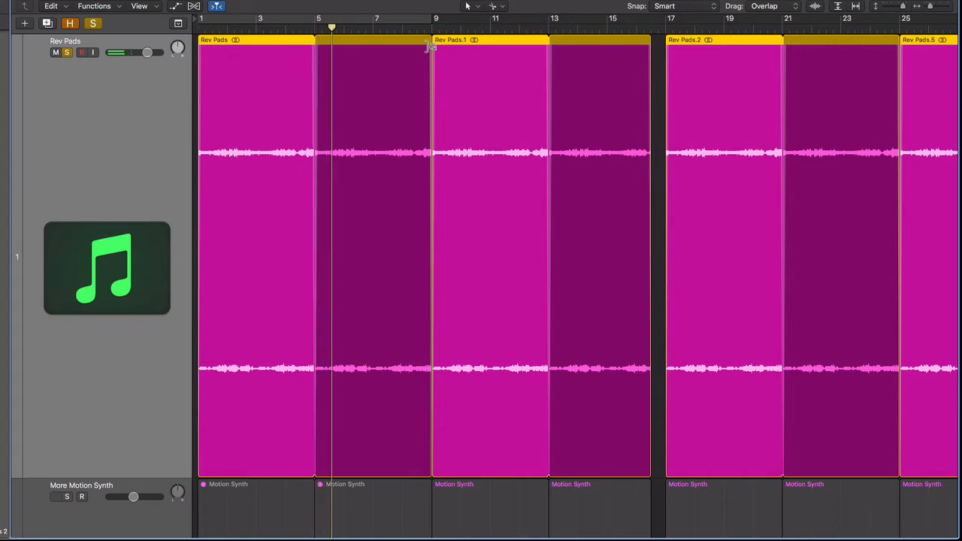
Set the cycle range from bar 17 to bar 25 and solo More Motion Synth in place of Rev Pads
{"action": "key", "text": "x"}
{"action": "key", "text": "x"}
{"action": "left_click", "coordinate": [482, 185], "text": "ctrl+alt"}
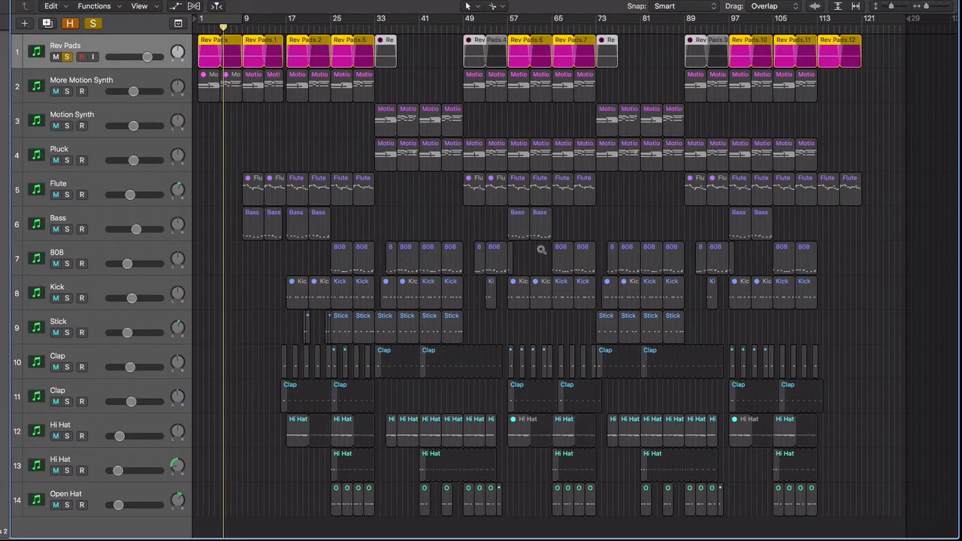
{"action": "scroll", "coordinate": [542, 249], "scroll_direction": "up", "scroll_amount": 10}
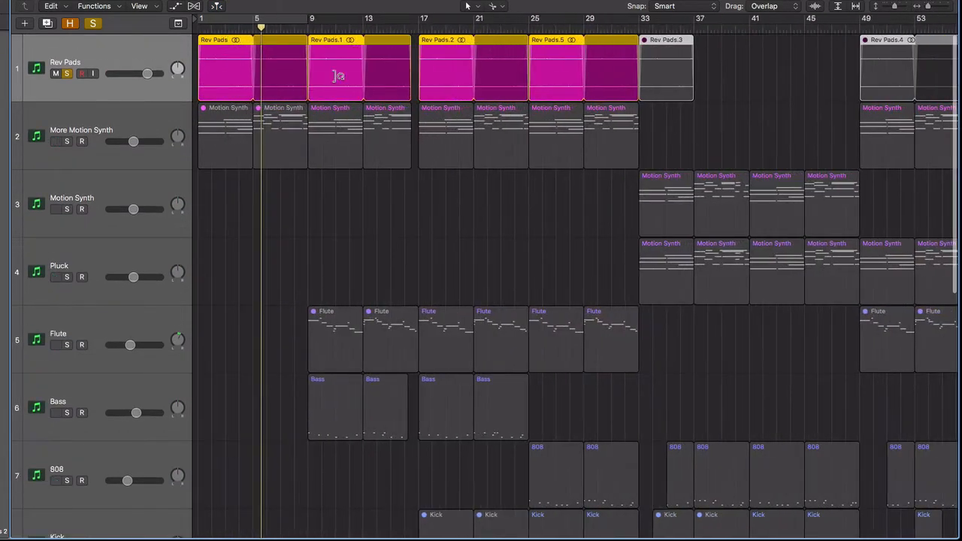
{"action": "left_click_drag", "start_coordinate": [310, 19], "coordinate": [529, 36]}
{"action": "left_click", "coordinate": [118, 127]}
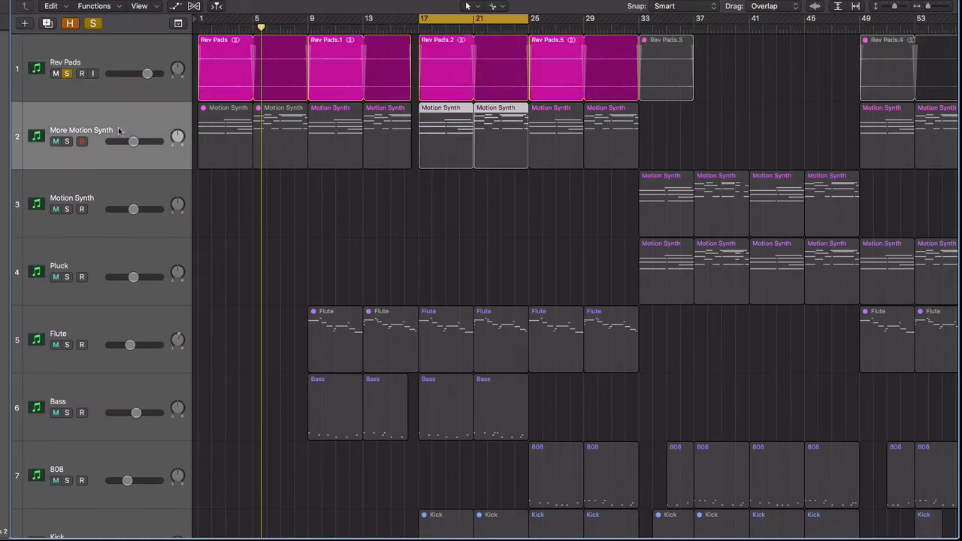
{"action": "left_click", "coordinate": [66, 141]}
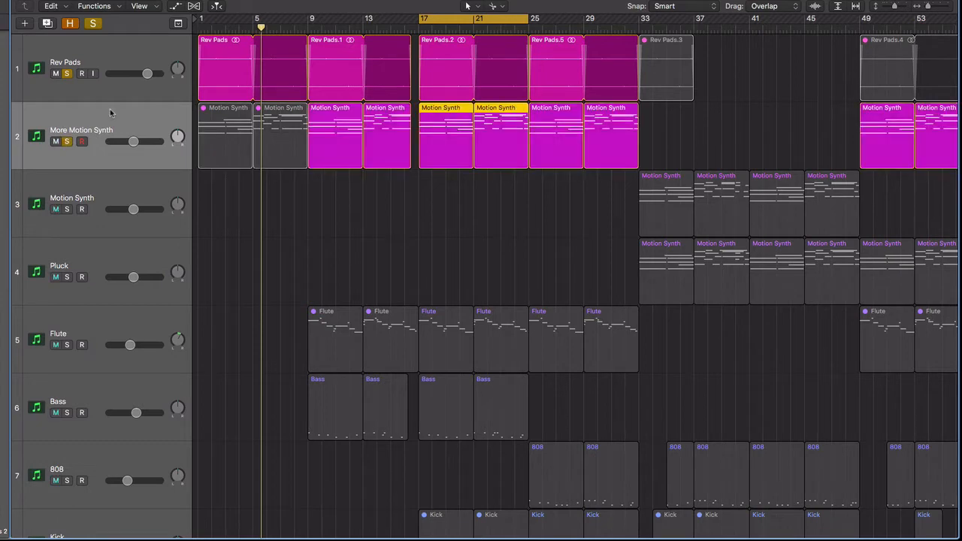
{"action": "left_click", "coordinate": [67, 73]}
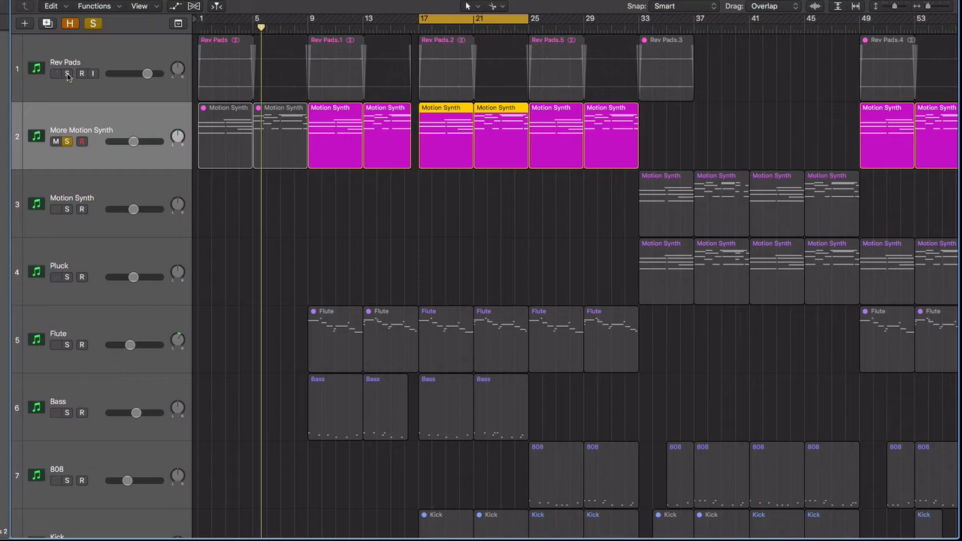
Play back the soloed More Motion Synth, close its M1 instrument window, and clear solo on it and Rev Pads
{"action": "key", "text": "space"}
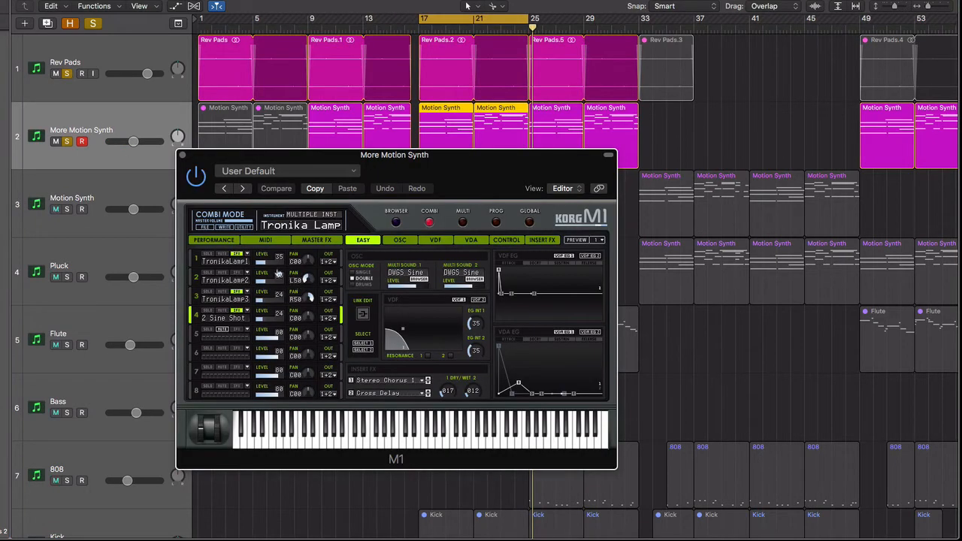
{"action": "left_click", "coordinate": [181, 156]}
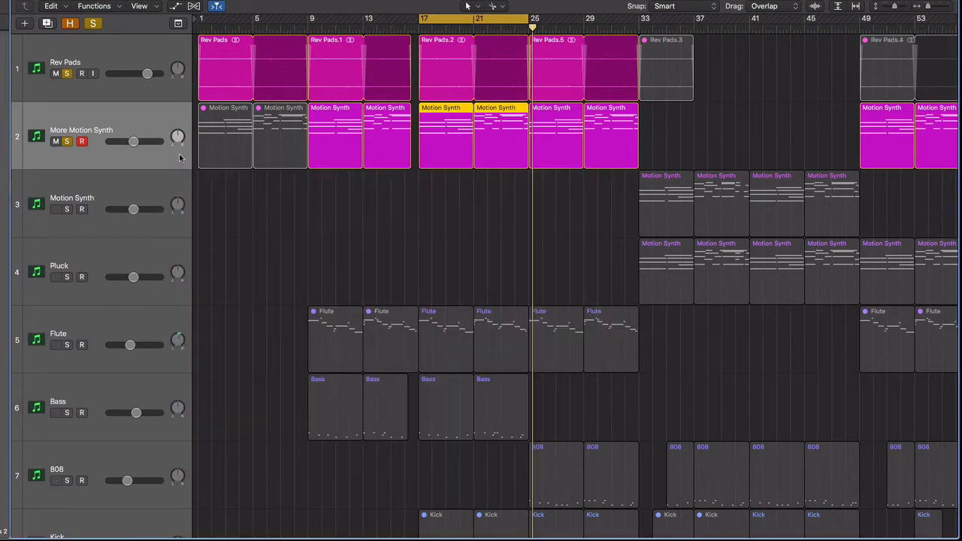
{"action": "left_click", "coordinate": [67, 73]}
{"action": "left_click", "coordinate": [67, 142]}
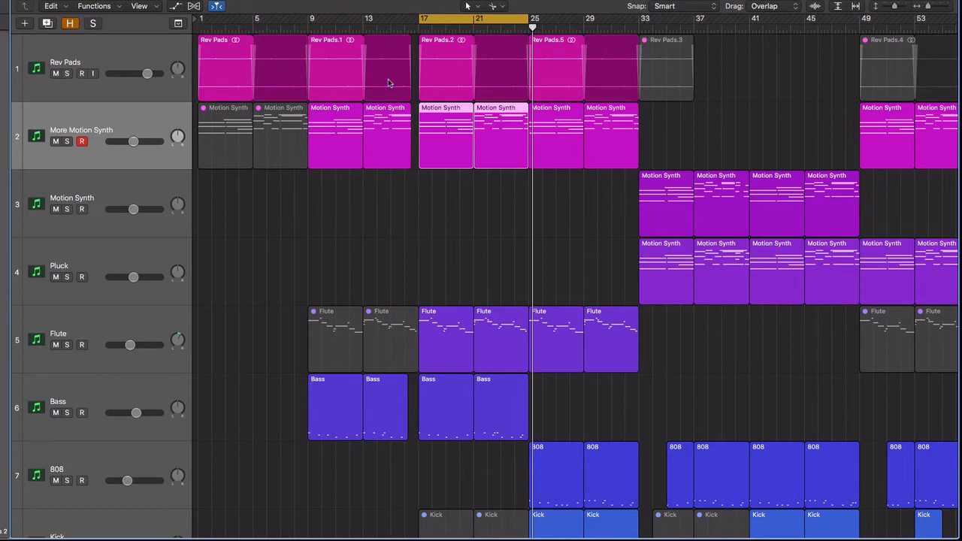
Select the Flute track, mute the Bass track and play back the cycled section
{"action": "left_click", "coordinate": [133, 326]}
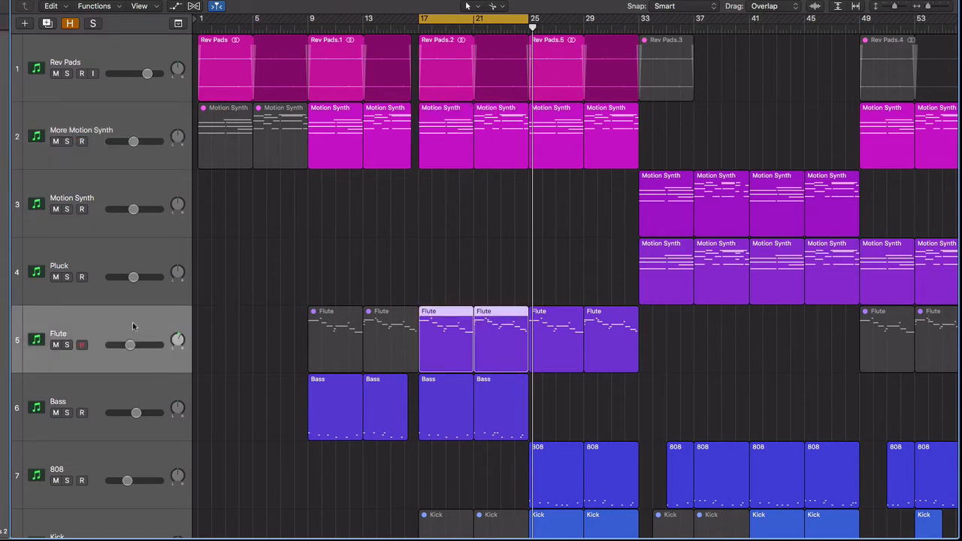
{"action": "scroll", "coordinate": [387, 195], "scroll_direction": "up", "scroll_amount": 5}
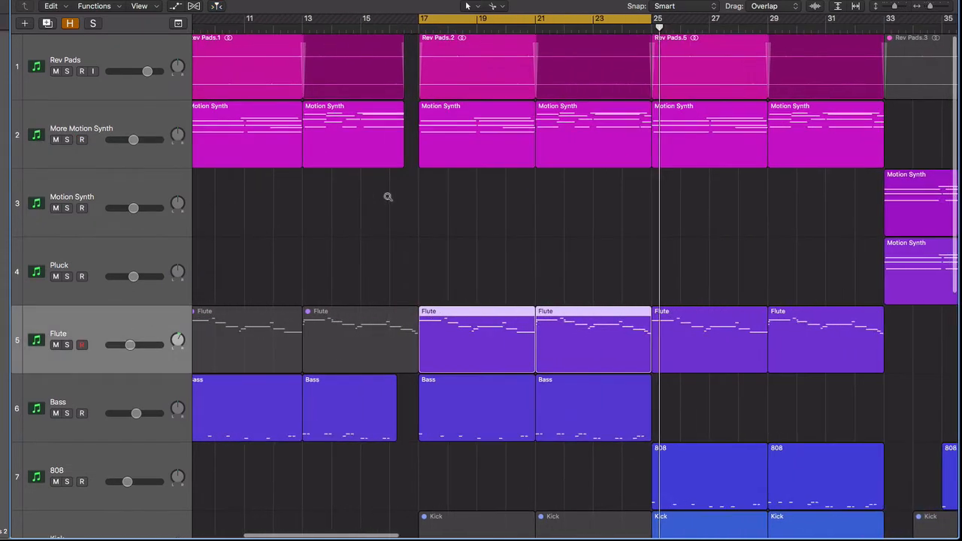
{"action": "left_click", "coordinate": [55, 414]}
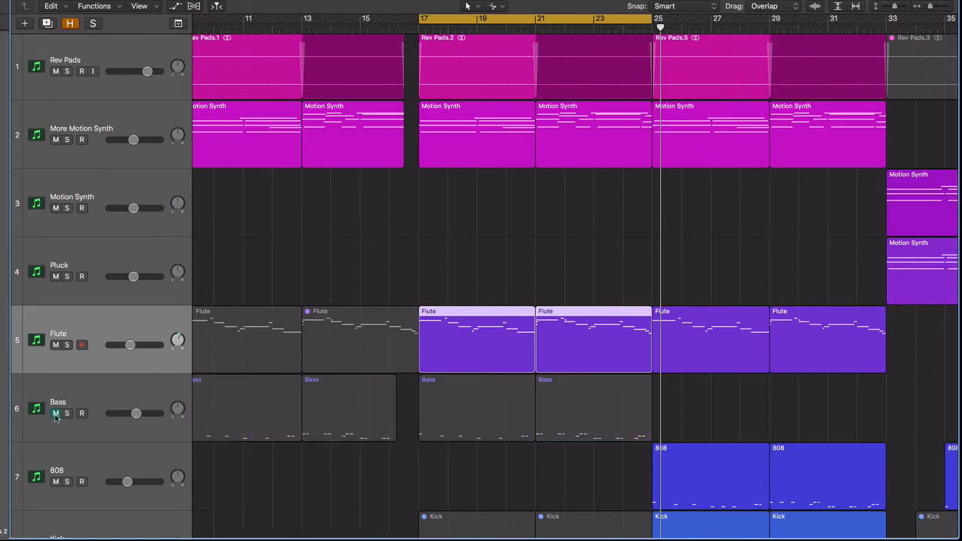
{"action": "key", "text": "space"}
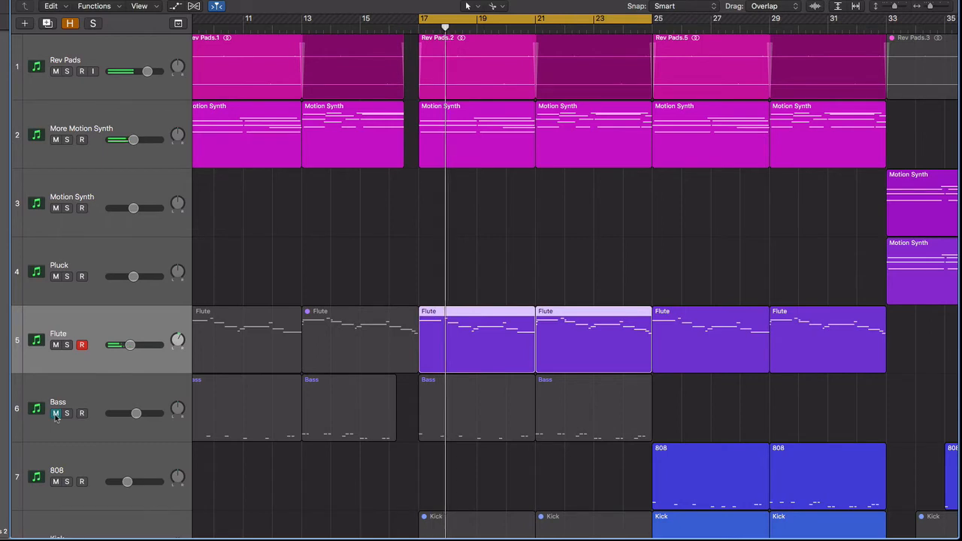
Mute both Clap tracks, both Hi Hat tracks and the Stick track to hear the melodic parts alone
{"action": "scroll", "coordinate": [55, 417], "scroll_direction": "down", "scroll_amount": 10}
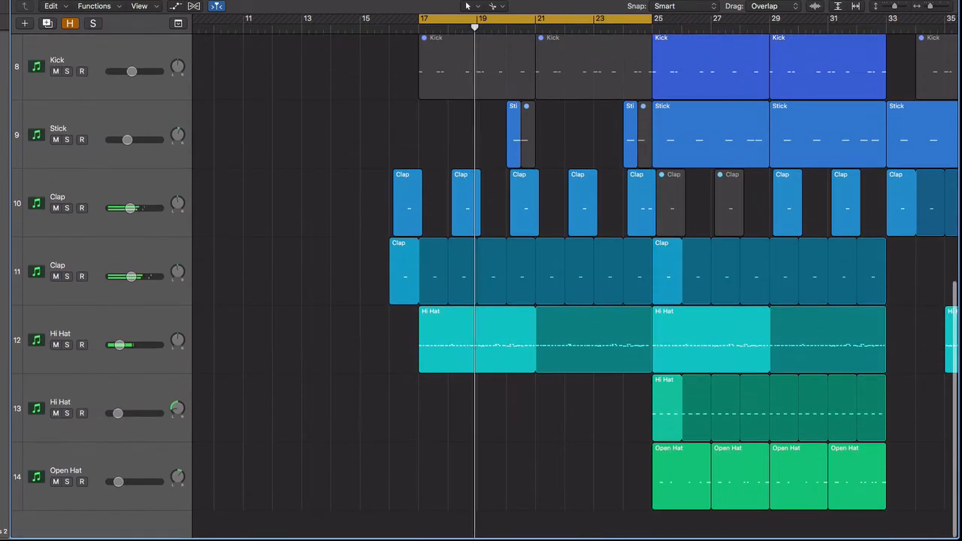
{"action": "left_click_drag", "start_coordinate": [55, 206], "coordinate": [55, 411]}
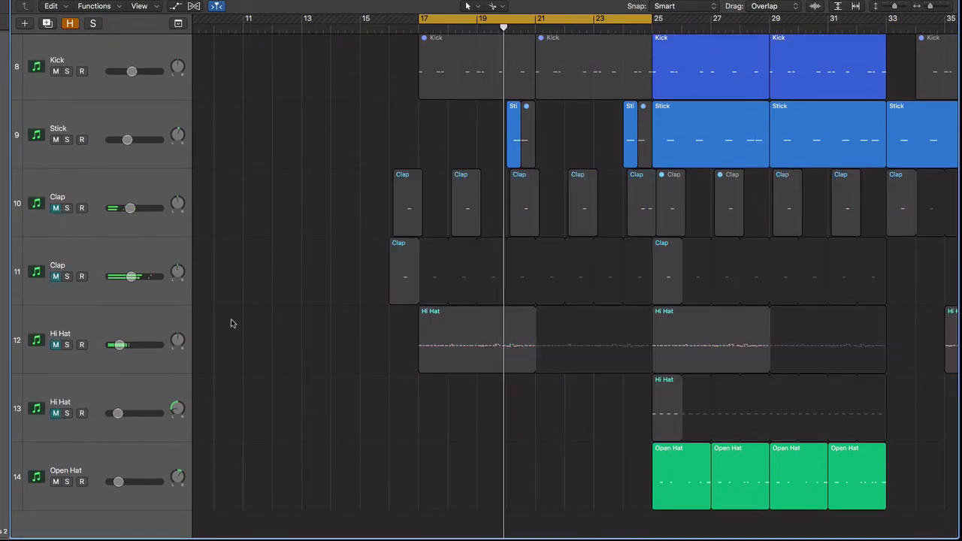
{"action": "scroll", "coordinate": [335, 285], "scroll_direction": "down", "scroll_amount": 5}
{"action": "scroll", "coordinate": [335, 284], "scroll_direction": "down", "scroll_amount": 1}
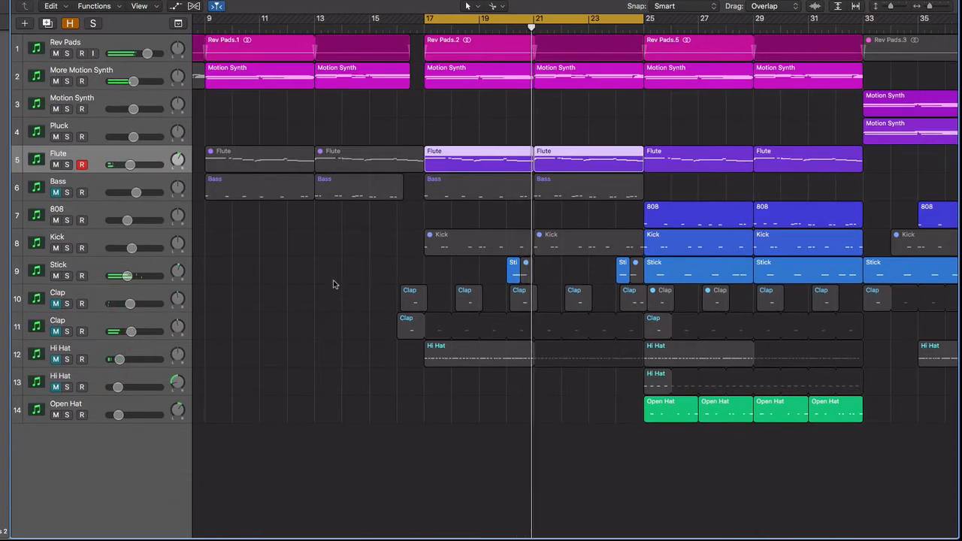
{"action": "left_click", "coordinate": [56, 276]}
{"action": "scroll", "coordinate": [269, 276], "scroll_direction": "up", "scroll_amount": 2}
{"action": "scroll", "coordinate": [269, 276], "scroll_direction": "up", "scroll_amount": 1}
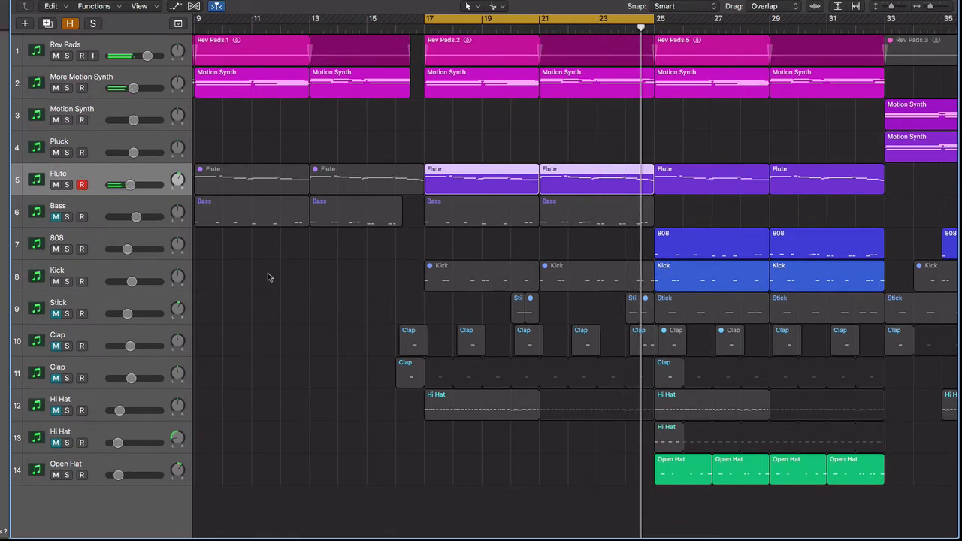
Unmute the Bass track and select it to hear it with the melodic parts
{"action": "left_click", "coordinate": [56, 217]}
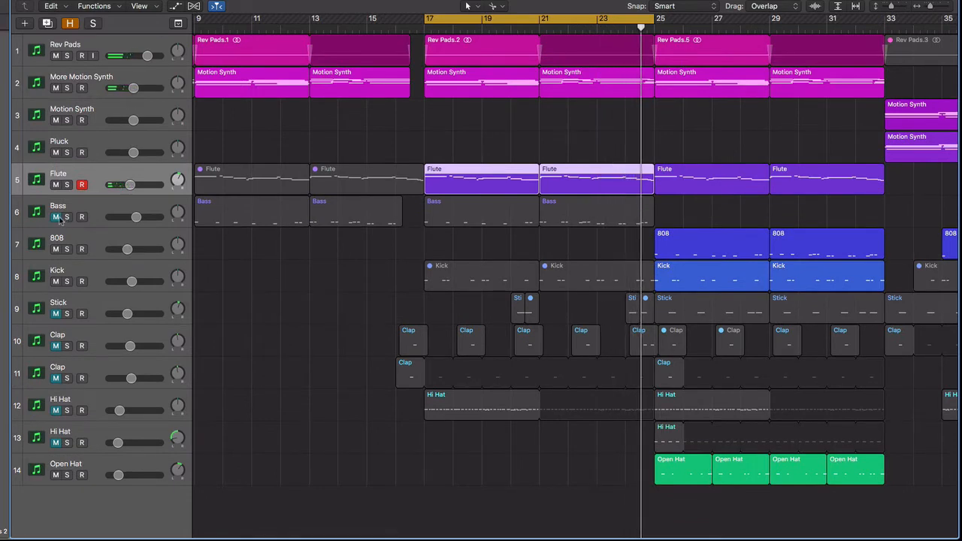
{"action": "left_click", "coordinate": [109, 209]}
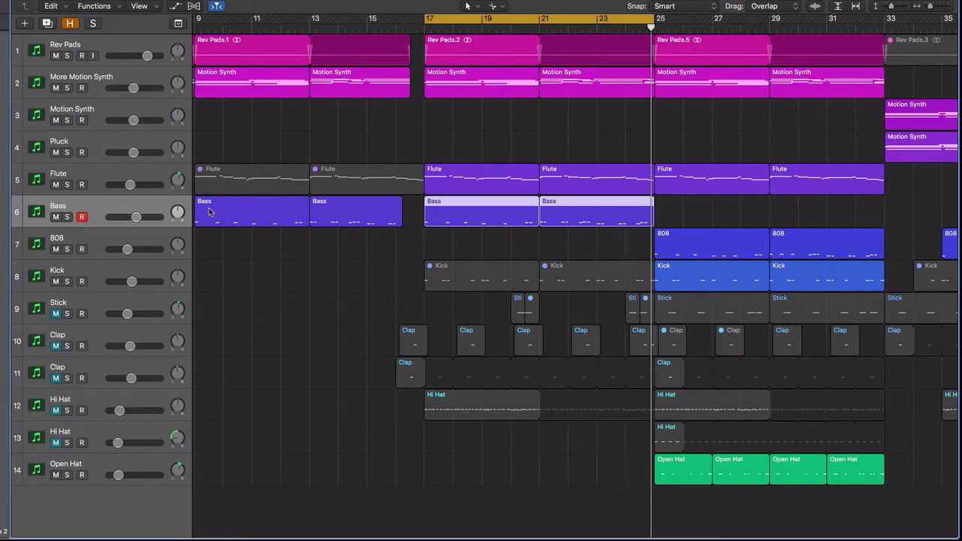
Mute tracks 1 to 6, Rev Pads through Bass, and unmute Stick, both Clap tracks and both Hi Hat tracks
{"action": "left_click_drag", "start_coordinate": [55, 56], "coordinate": [55, 224]}
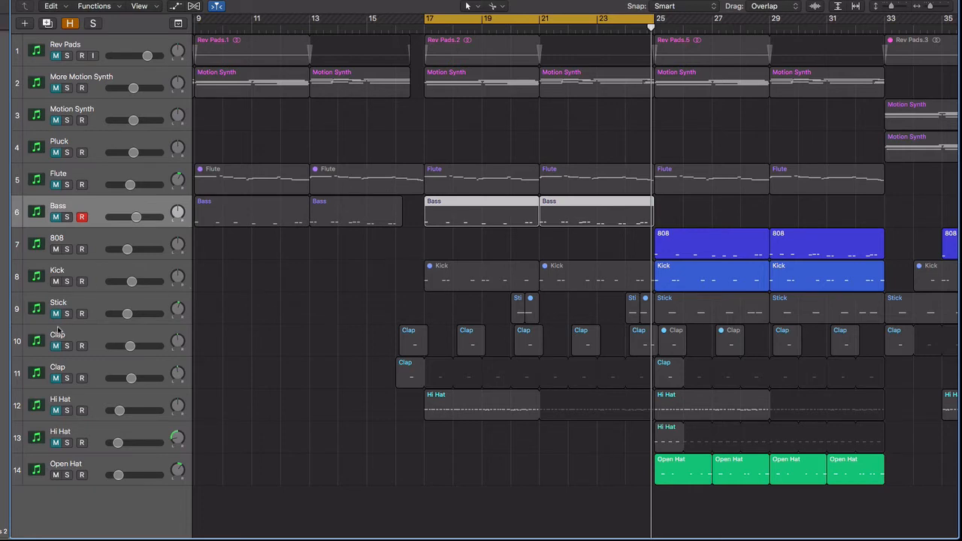
{"action": "left_click_drag", "start_coordinate": [56, 314], "coordinate": [55, 443]}
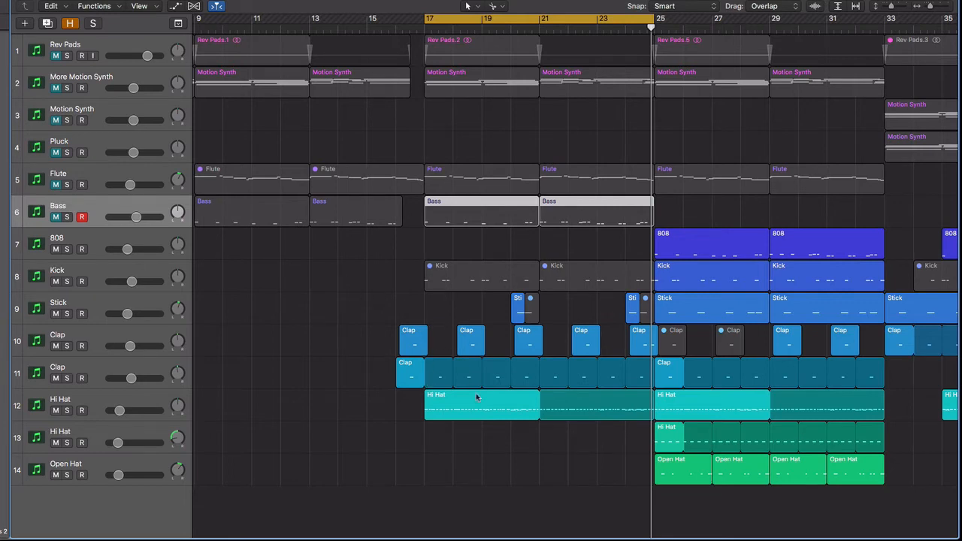
Extend the cycle range to bar 33 and play back the drum and 808 tracks
{"action": "scroll", "coordinate": [476, 397], "scroll_direction": "right", "scroll_amount": 5}
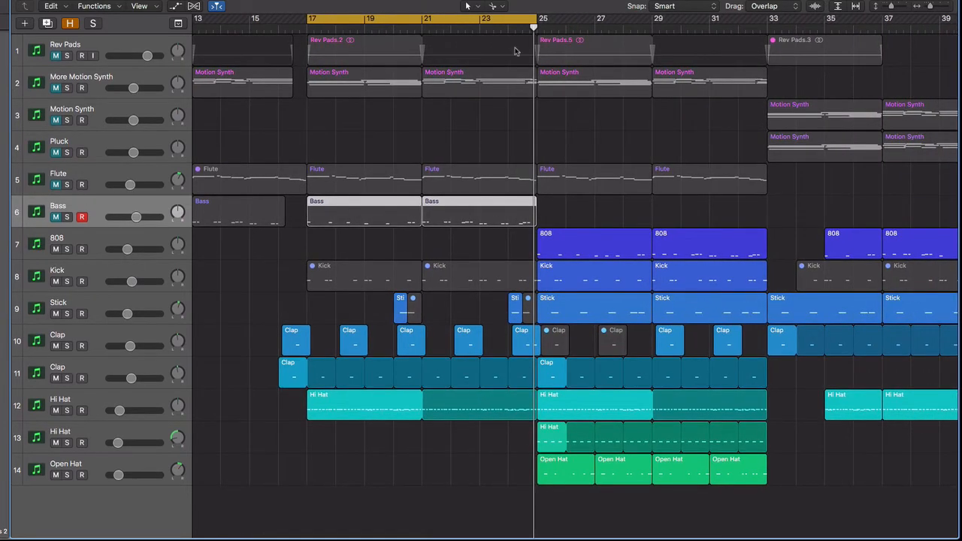
{"action": "left_click_drag", "start_coordinate": [536, 23], "coordinate": [766, 25]}
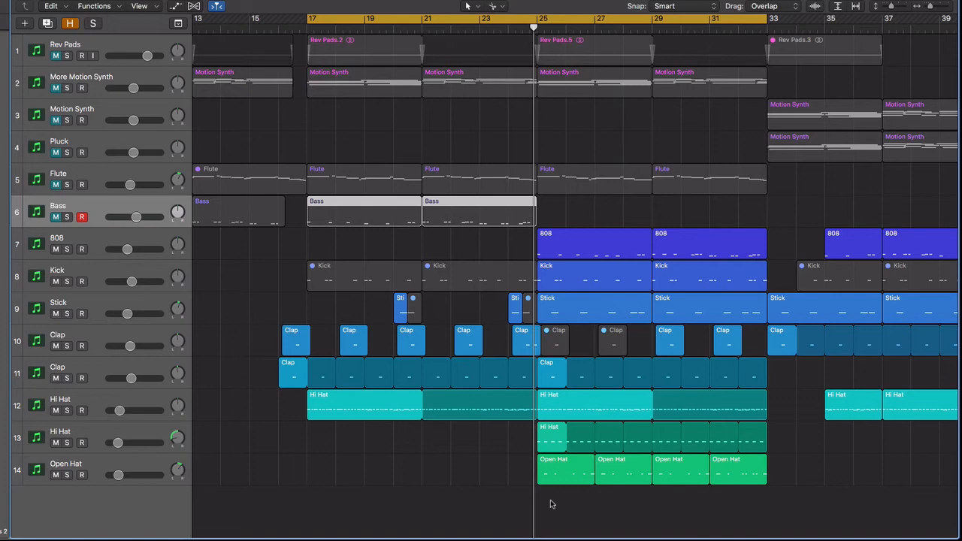
{"action": "key", "text": "space"}
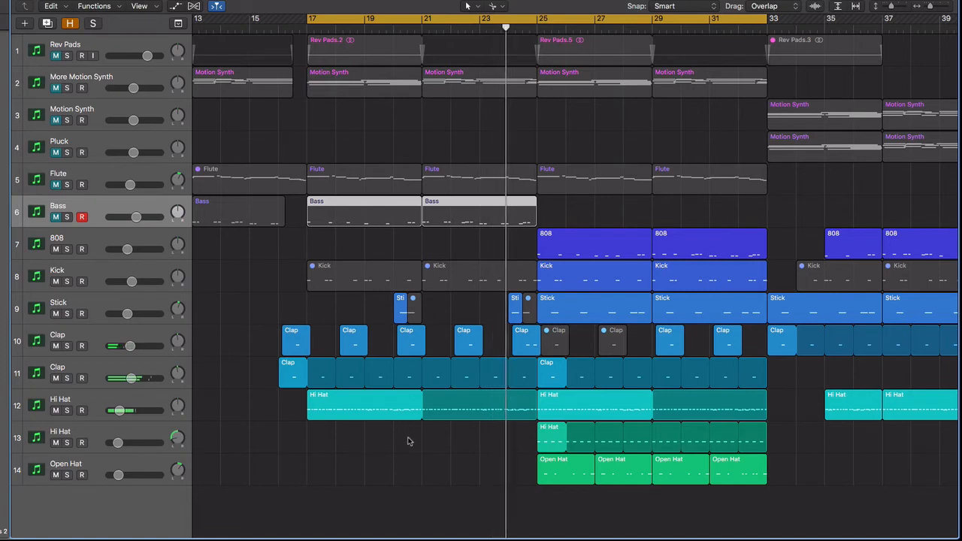
{"action": "scroll", "coordinate": [408, 442], "scroll_direction": "right", "scroll_amount": 2}
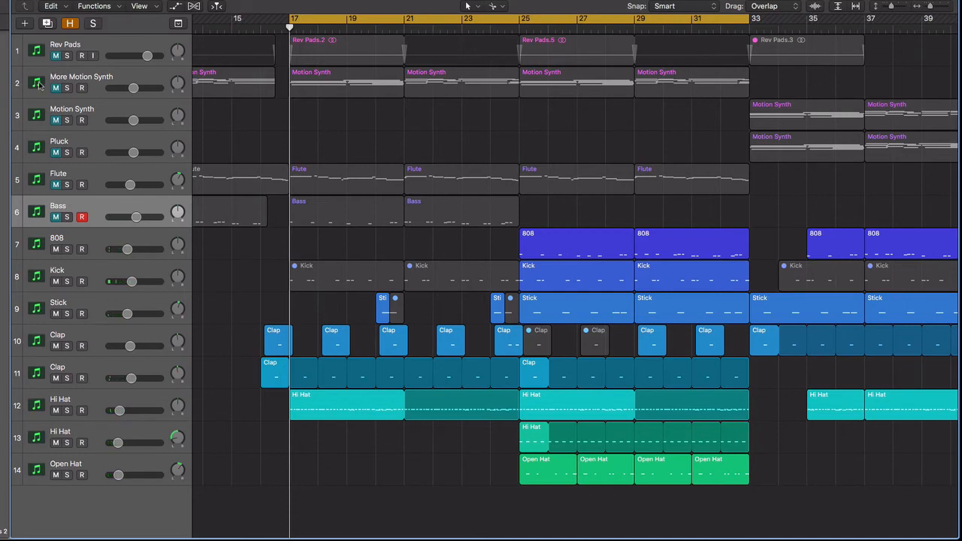
Unmute tracks 1 to 6, Rev Pads through Bass, and select the More Motion Synth track
{"action": "left_click_drag", "start_coordinate": [58, 60], "coordinate": [57, 251]}
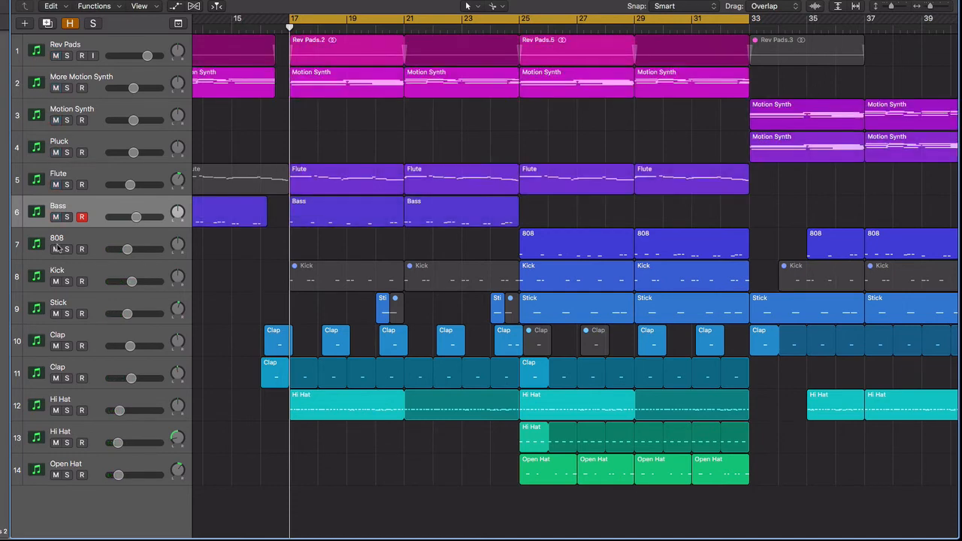
{"action": "scroll", "coordinate": [201, 310], "scroll_direction": "right", "scroll_amount": 10}
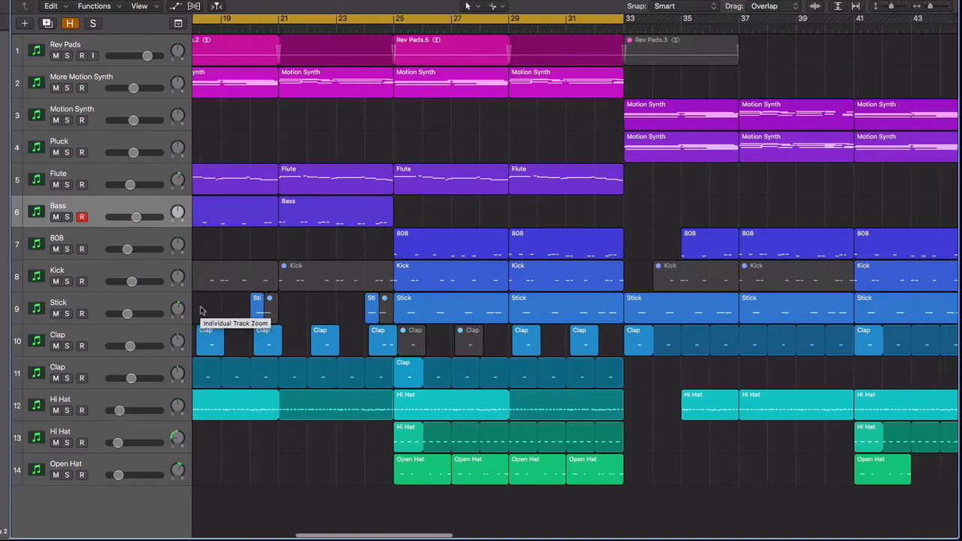
{"action": "scroll", "coordinate": [200, 310], "scroll_direction": "down", "scroll_amount": 5}
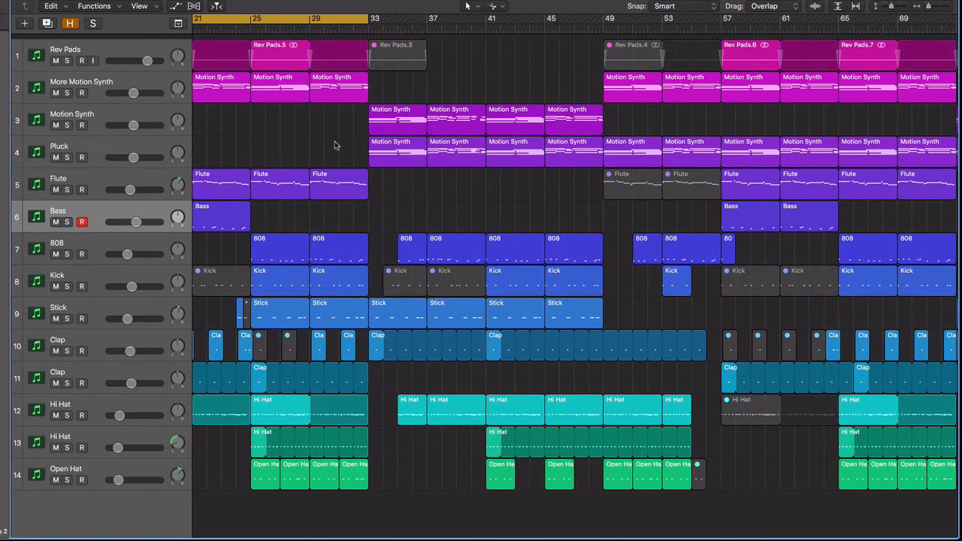
{"action": "scroll", "coordinate": [335, 145], "scroll_direction": "left", "scroll_amount": 2}
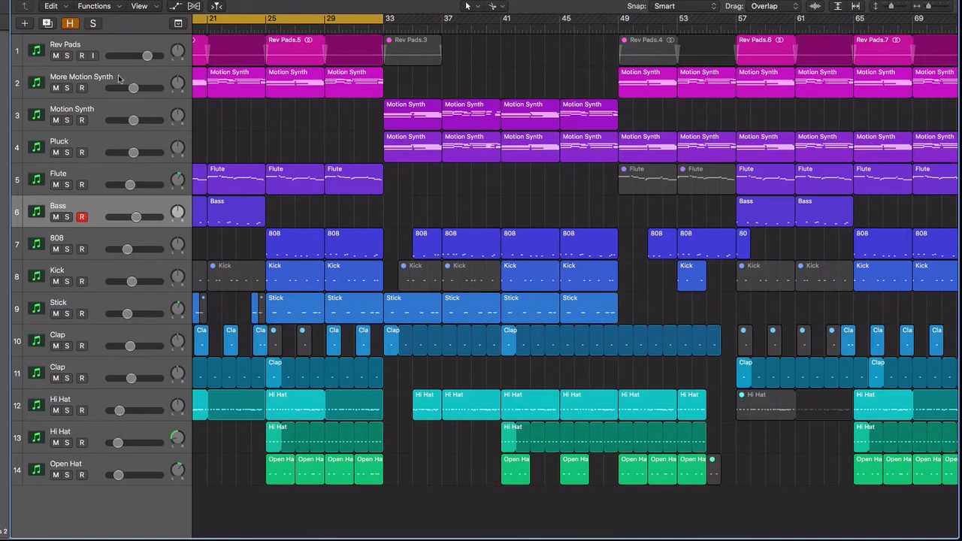
{"action": "left_click", "coordinate": [120, 80]}
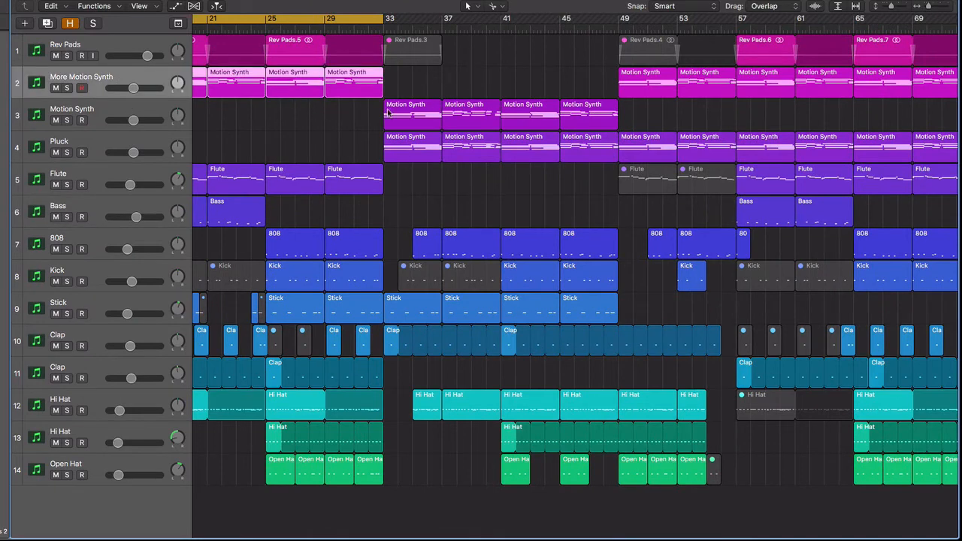
Turn off cycle mode, solo the More Motion Synth, Motion Synth and Pluck tracks, and play them back from bar 29
{"action": "left_click", "coordinate": [355, 18]}
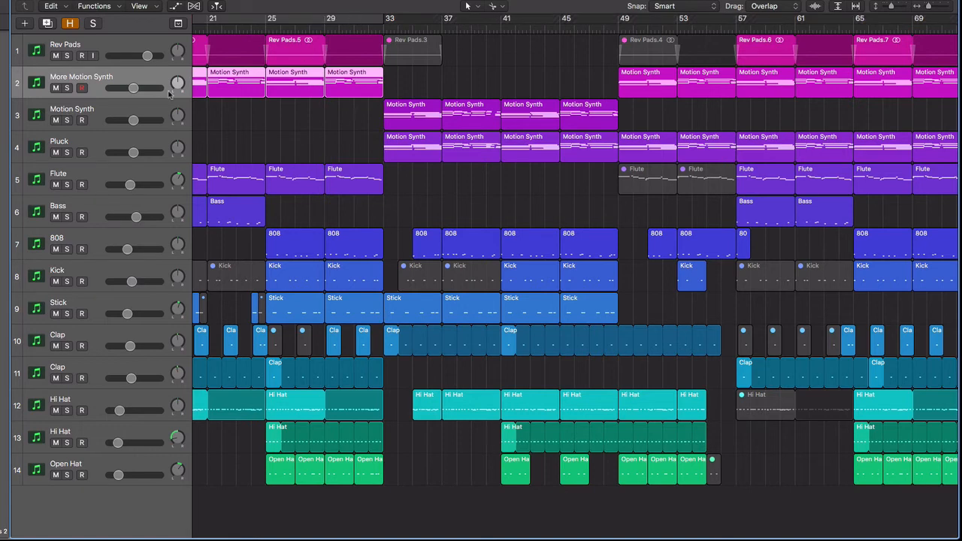
{"action": "left_click_drag", "start_coordinate": [70, 88], "coordinate": [68, 151]}
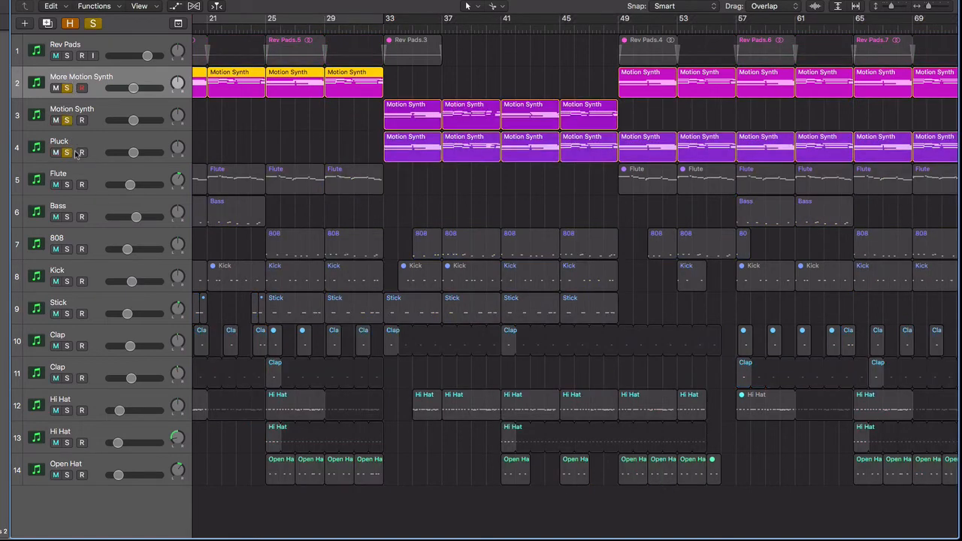
{"action": "left_click", "coordinate": [324, 28]}
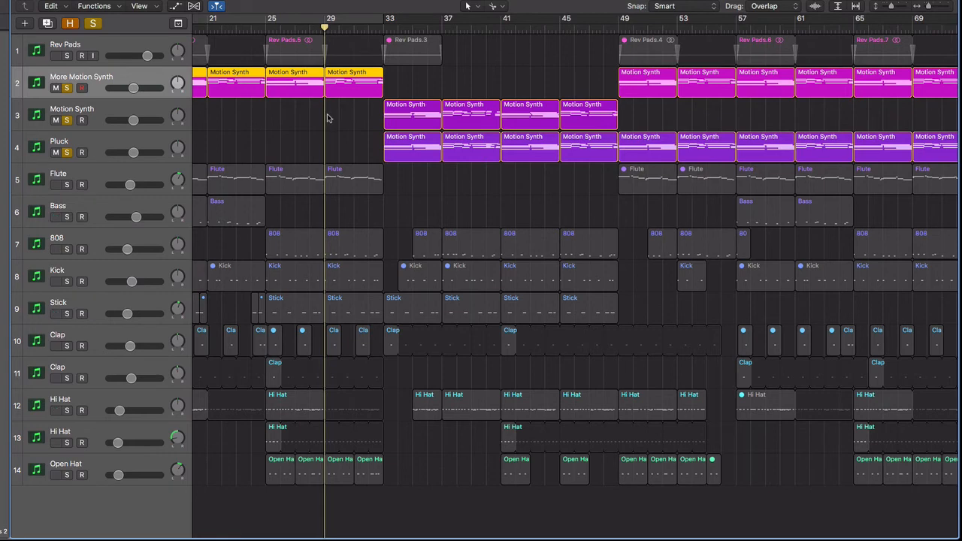
{"action": "key", "text": "space"}
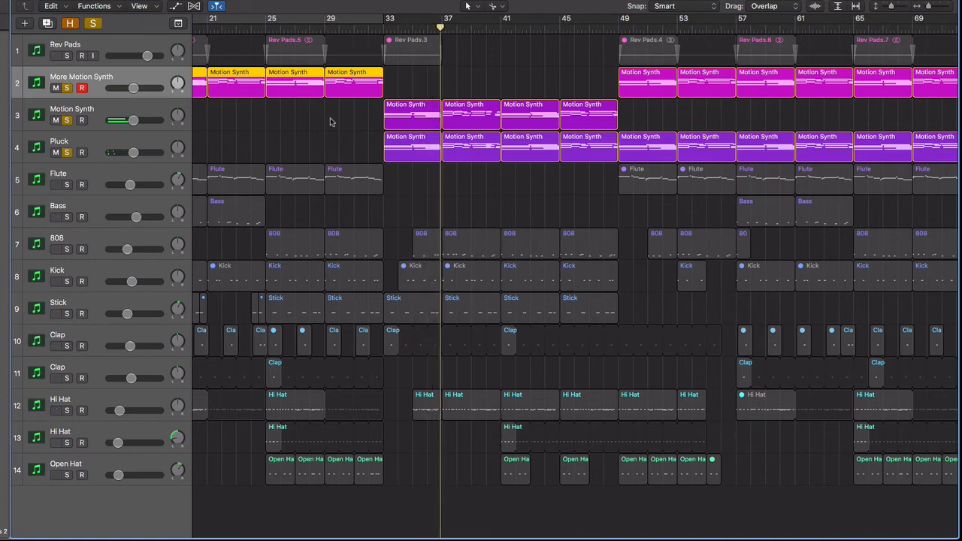
Deselect the Motion Synth regions and unsolo the More Motion Synth, Motion Synth and Pluck tracks
{"action": "left_click", "coordinate": [330, 121]}
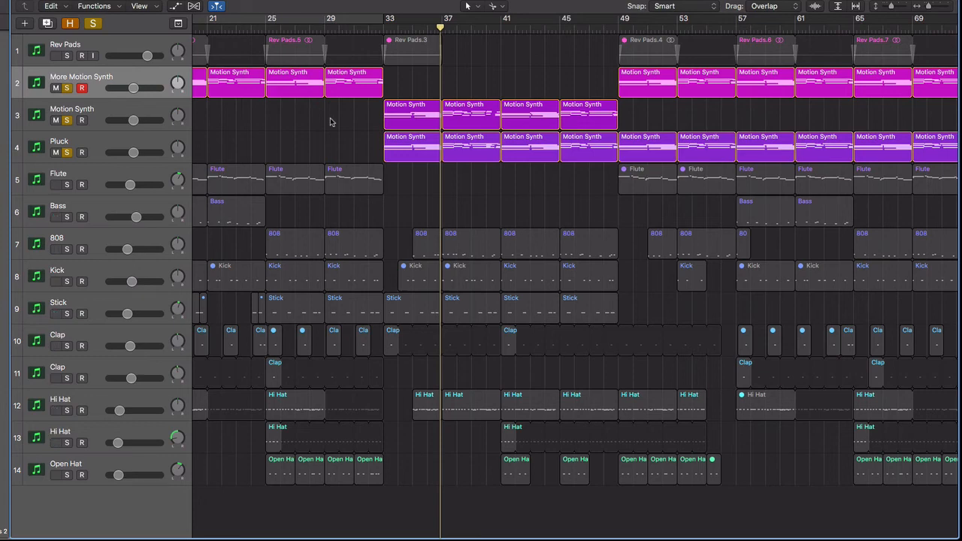
{"action": "scroll", "coordinate": [330, 121], "scroll_direction": "down", "scroll_amount": 5}
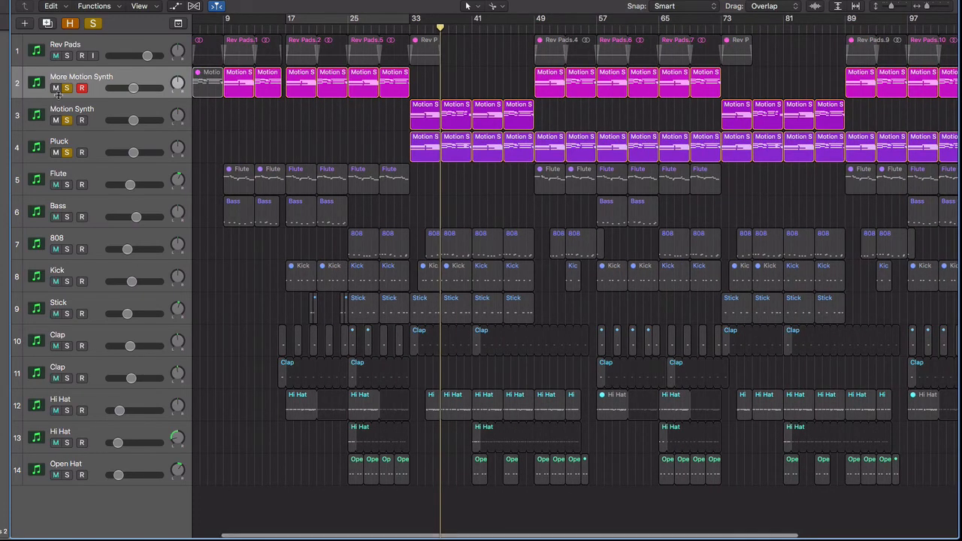
{"action": "left_click_drag", "start_coordinate": [66, 88], "coordinate": [66, 149]}
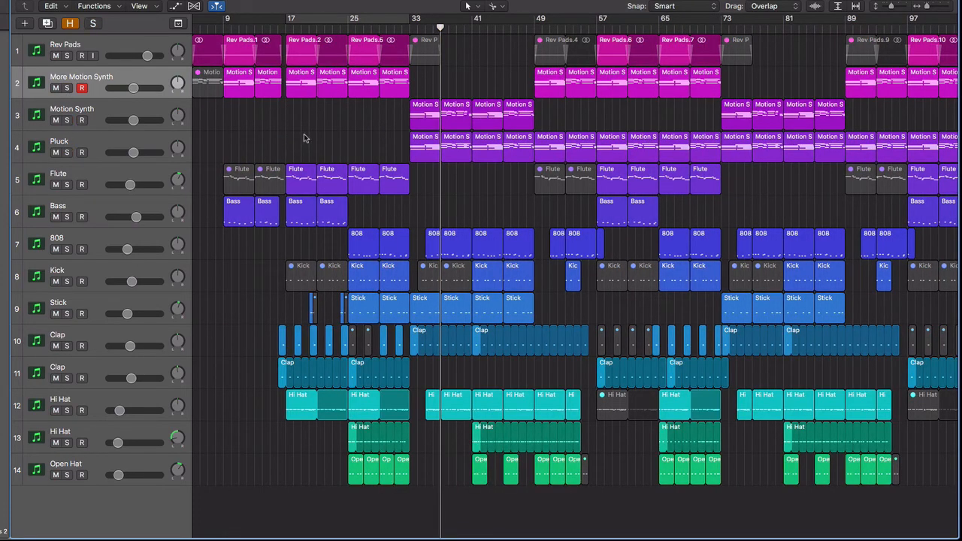
Select the two Bass regions between bars 17 and 25 and play the full arrangement from bar 21
{"action": "scroll", "coordinate": [303, 133], "scroll_direction": "up", "scroll_amount": 4}
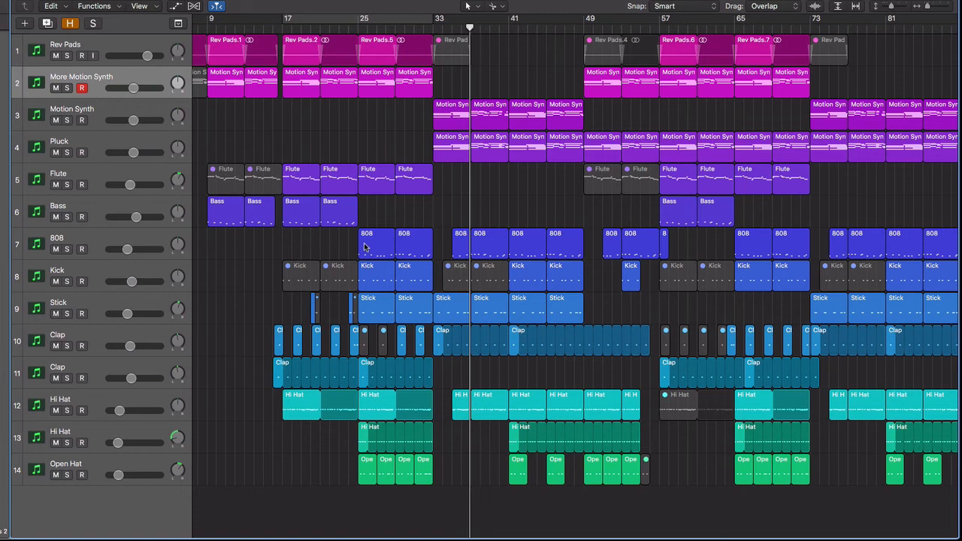
{"action": "left_click_drag", "start_coordinate": [364, 217], "coordinate": [301, 216]}
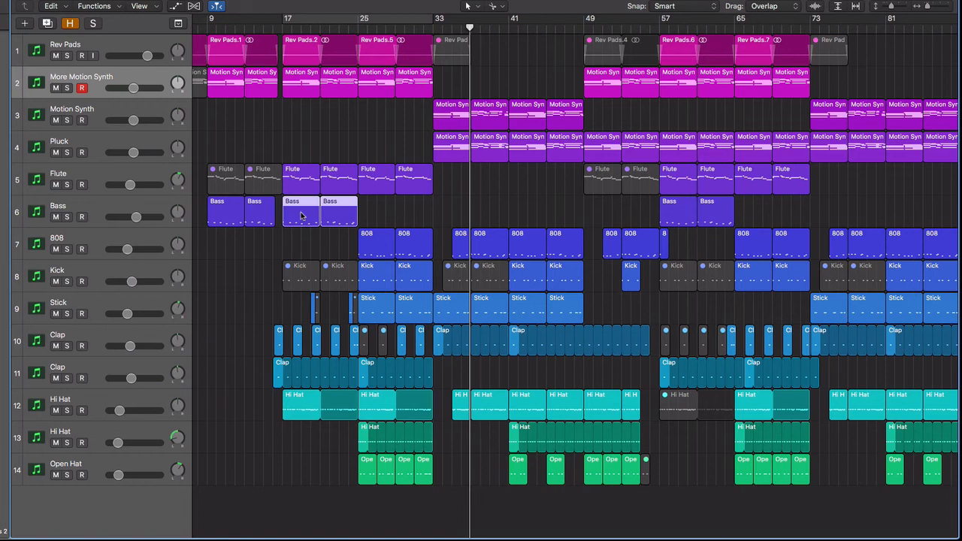
{"action": "left_click", "coordinate": [320, 27]}
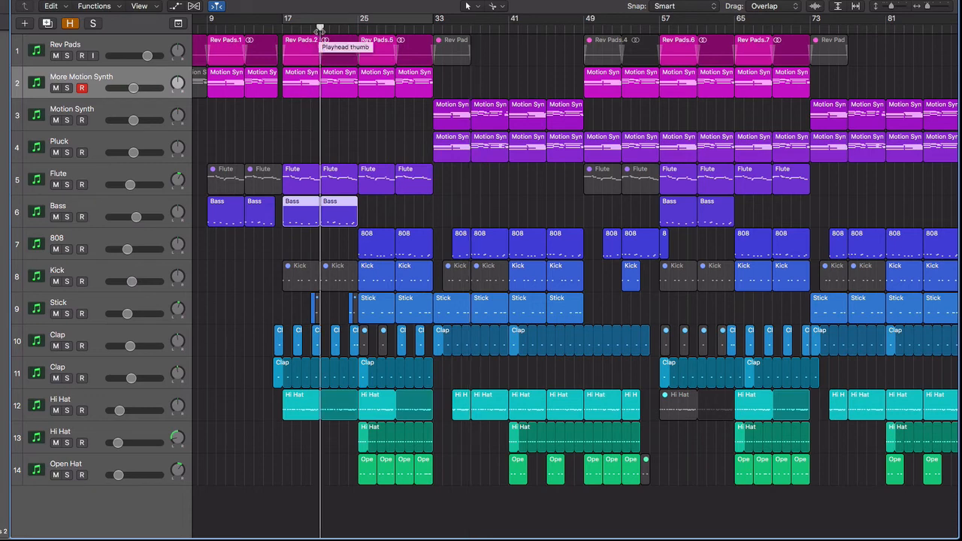
{"action": "key", "text": "space"}
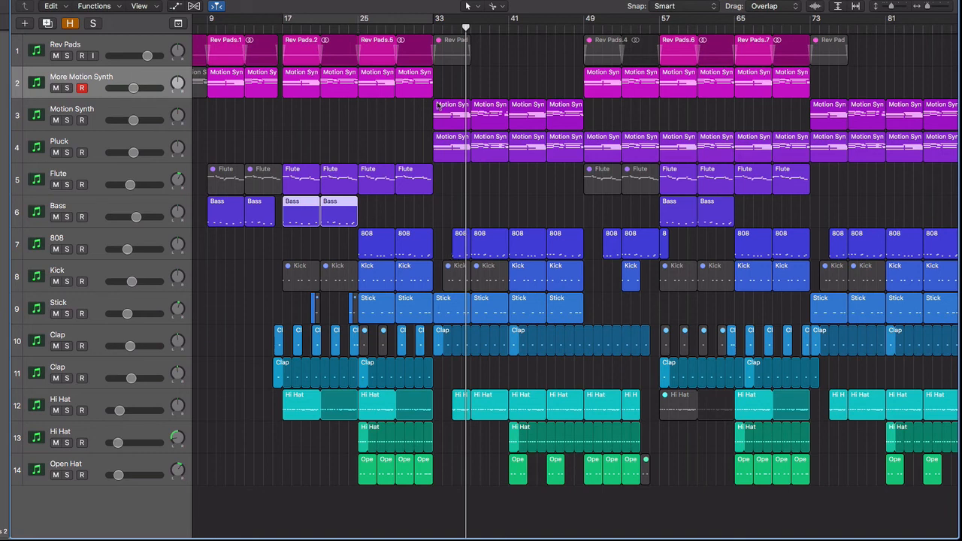
Move the playhead back to bar 33, where the Motion Synth and Pluck regions begin
{"action": "left_click", "coordinate": [432, 19]}
{"action": "left_click", "coordinate": [431, 19]}
{"action": "left_click", "coordinate": [435, 25]}
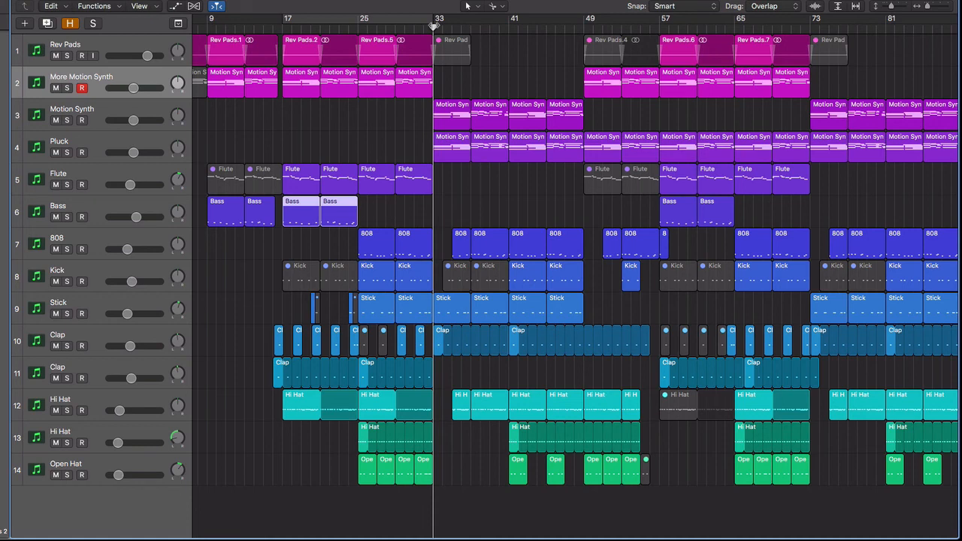